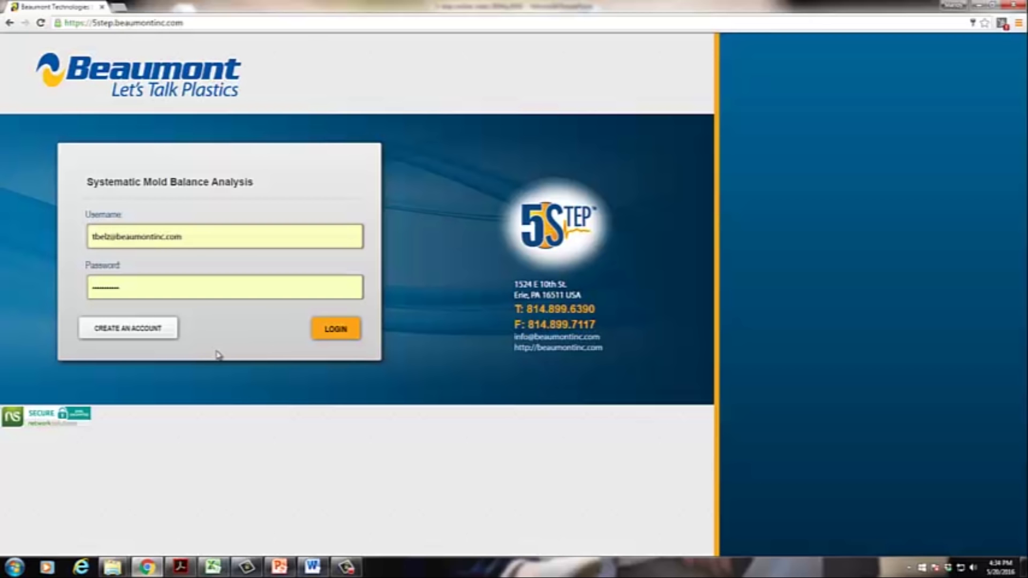
Step: Log in, start a new analysis, browse the 4–64 cavity layouts, and choose the 8-cavity H2 layout
click(337, 329)
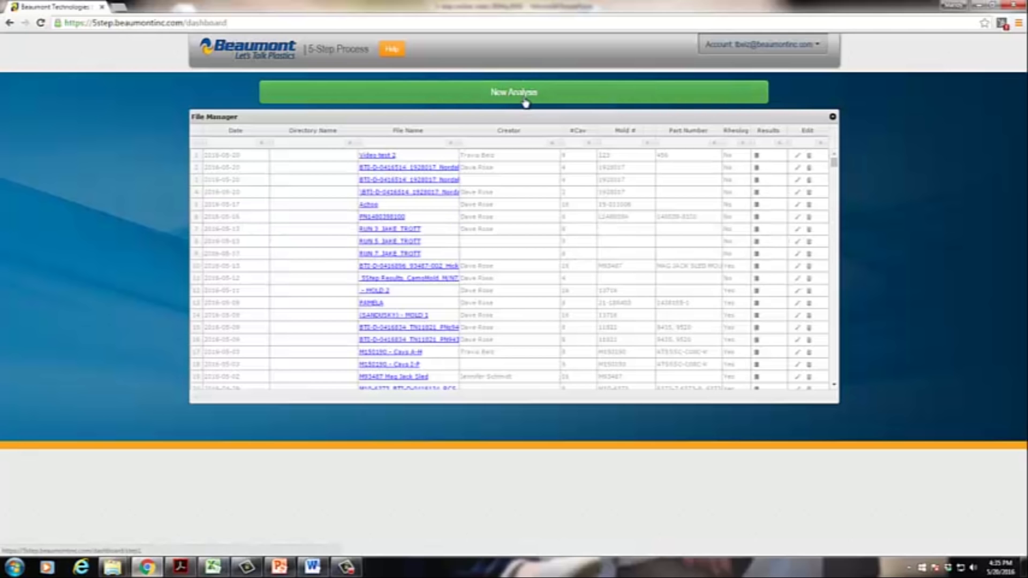
click(529, 98)
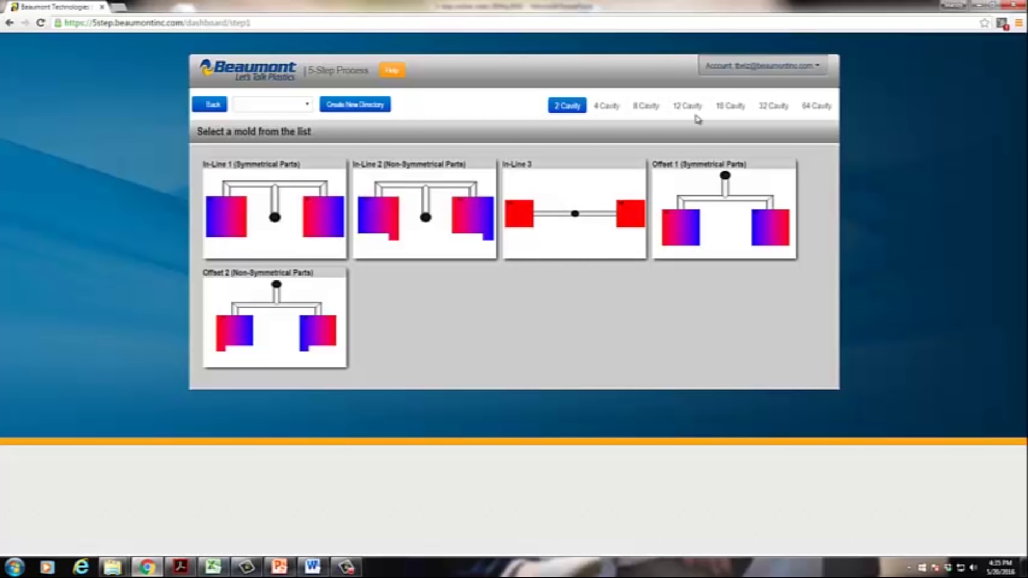
click(606, 112)
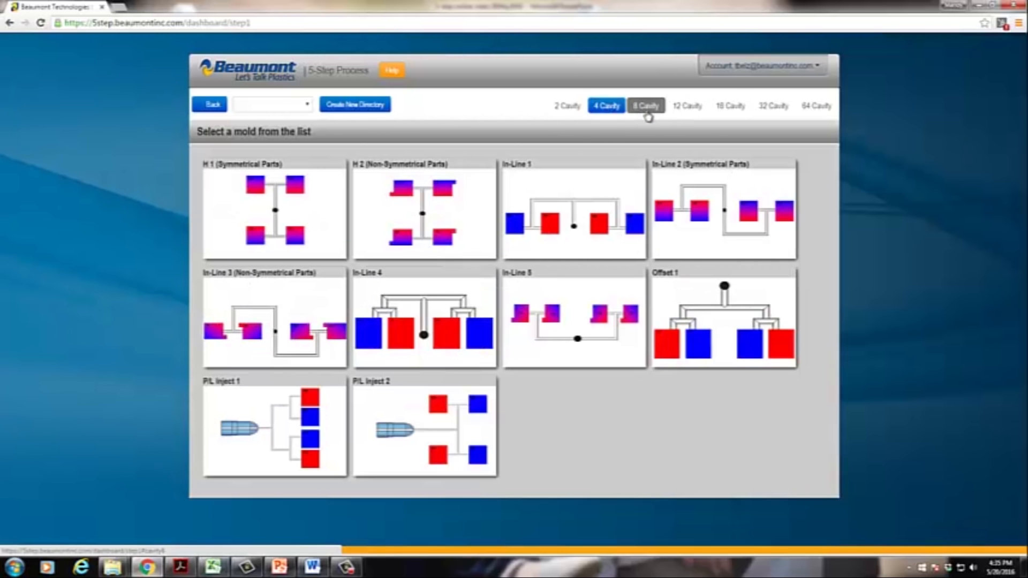
click(648, 109)
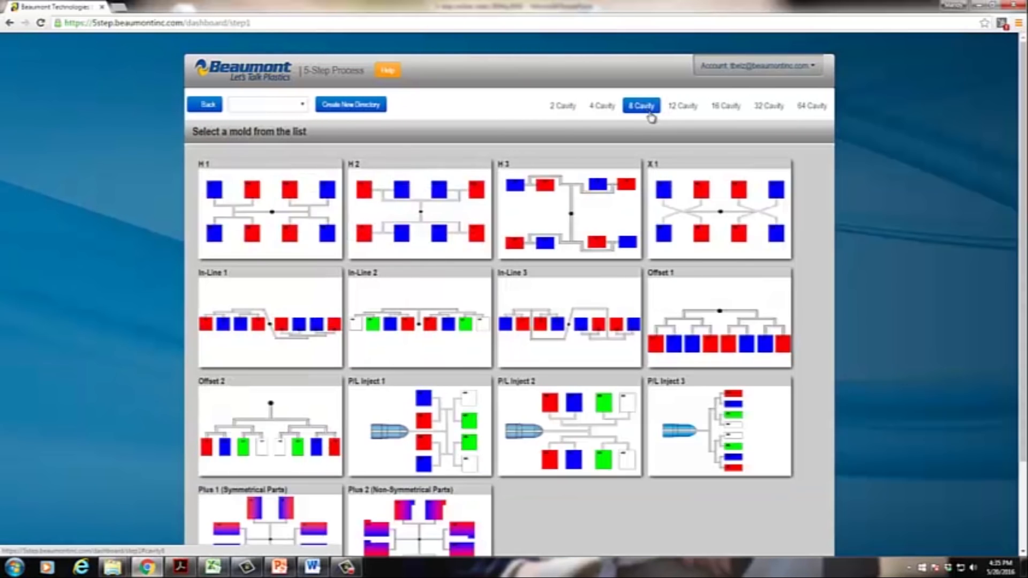
click(688, 107)
click(732, 109)
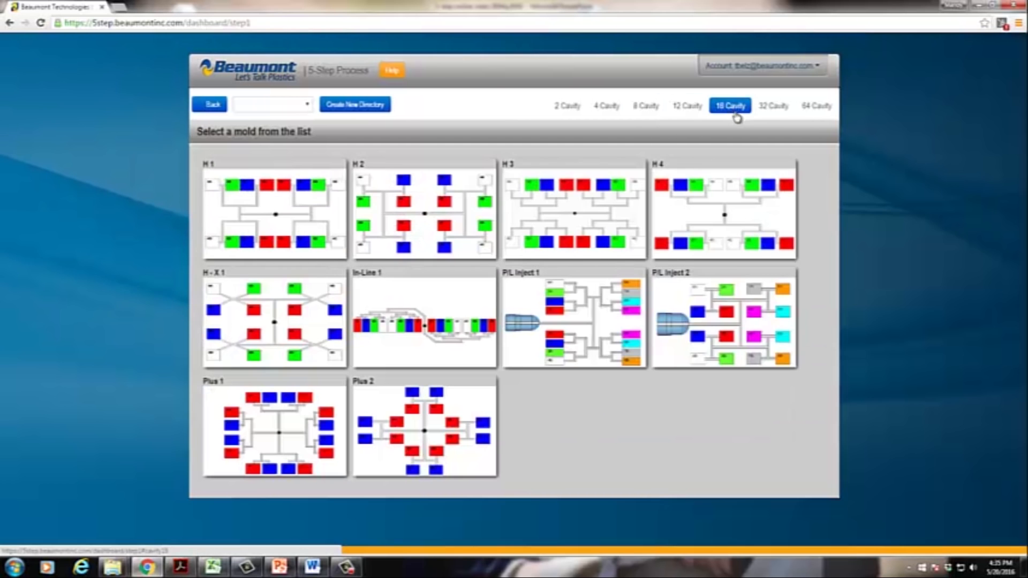
click(772, 107)
click(806, 107)
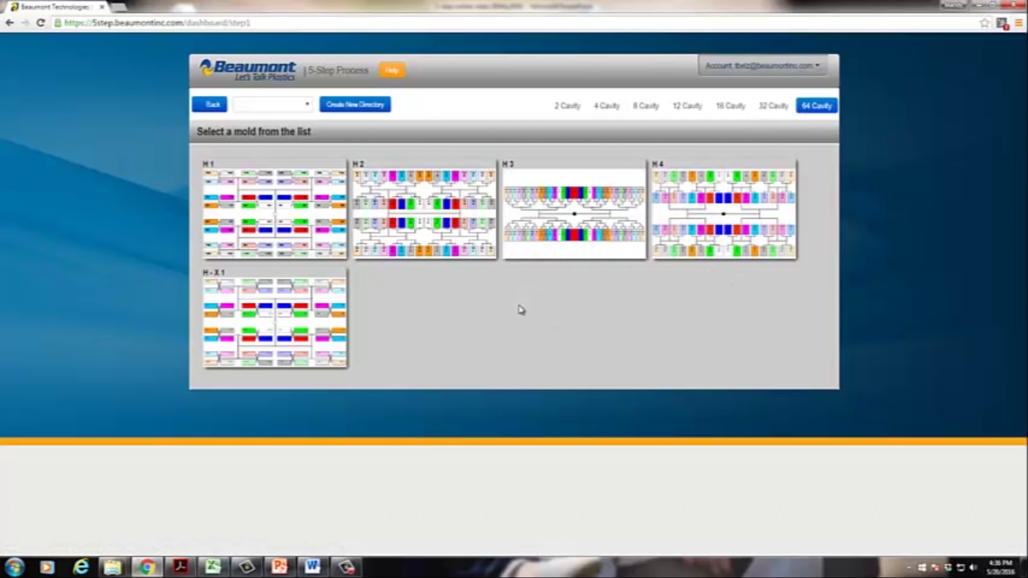
click(646, 107)
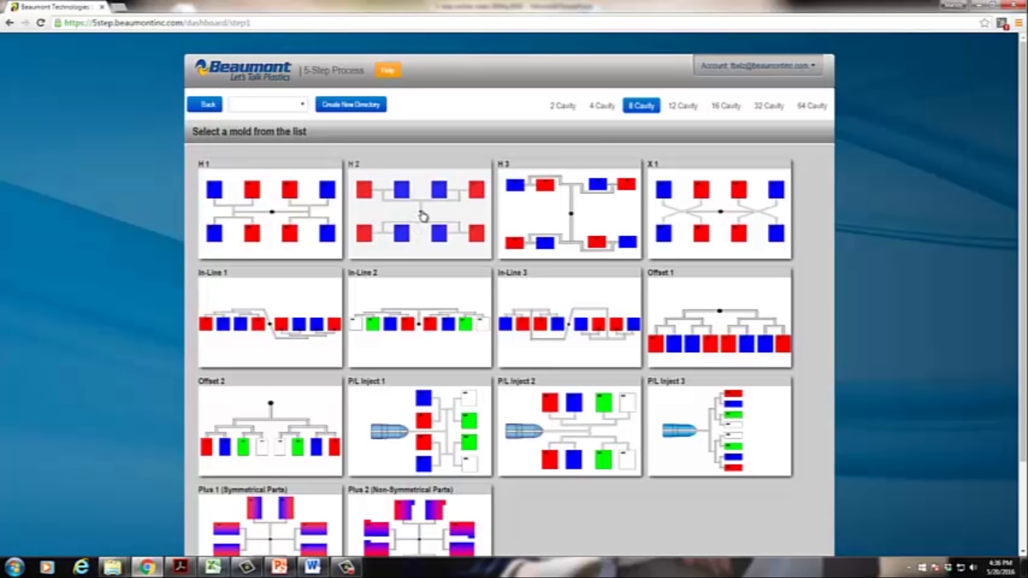
click(423, 215)
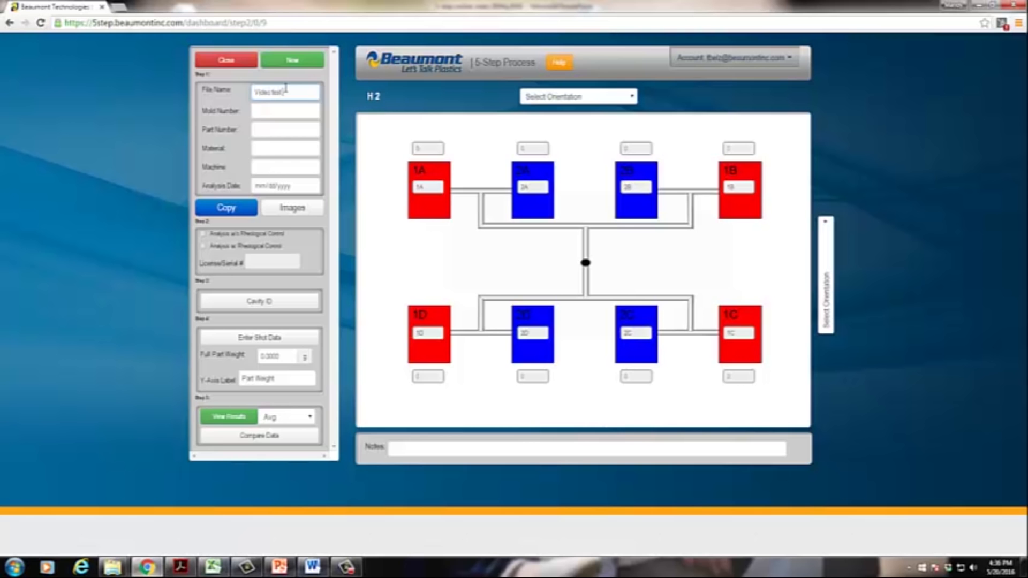
Step: Enter mold 123, part 456, material PA, machine 'Sodick 4' and analysis date May 20, 2016
key(Tab)
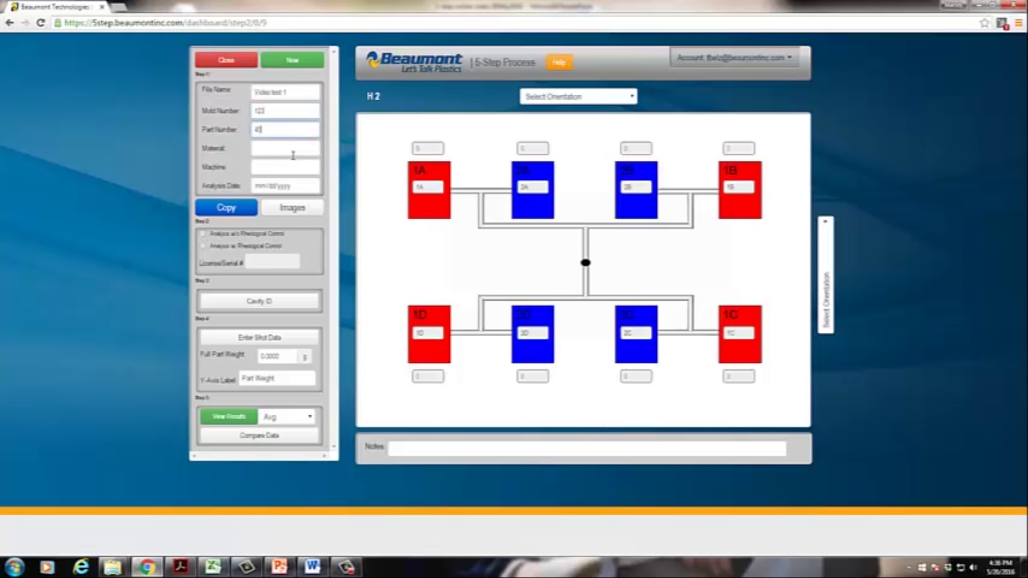
click(293, 155)
key(Tab)
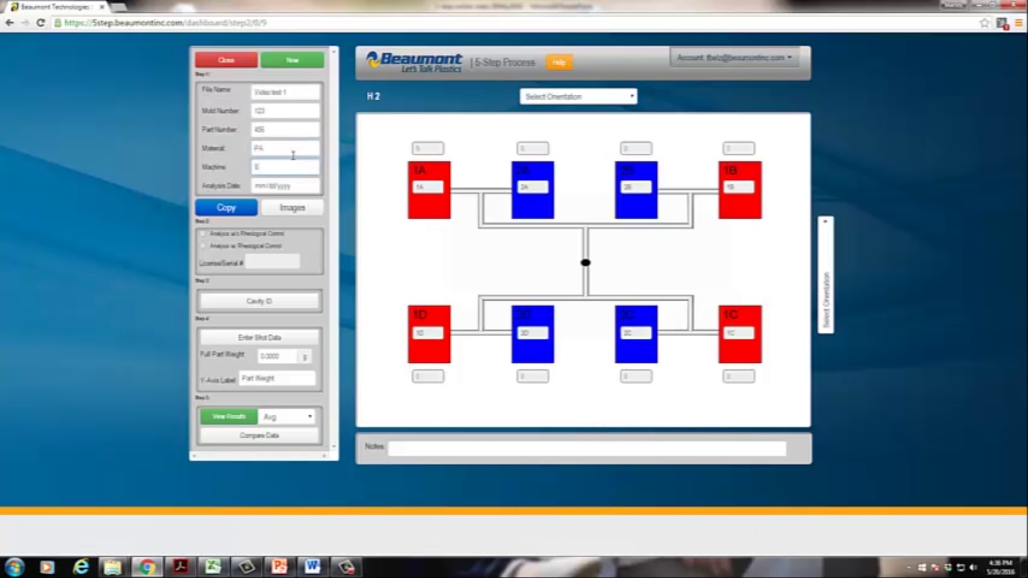
text(Sodick 4)
click(312, 186)
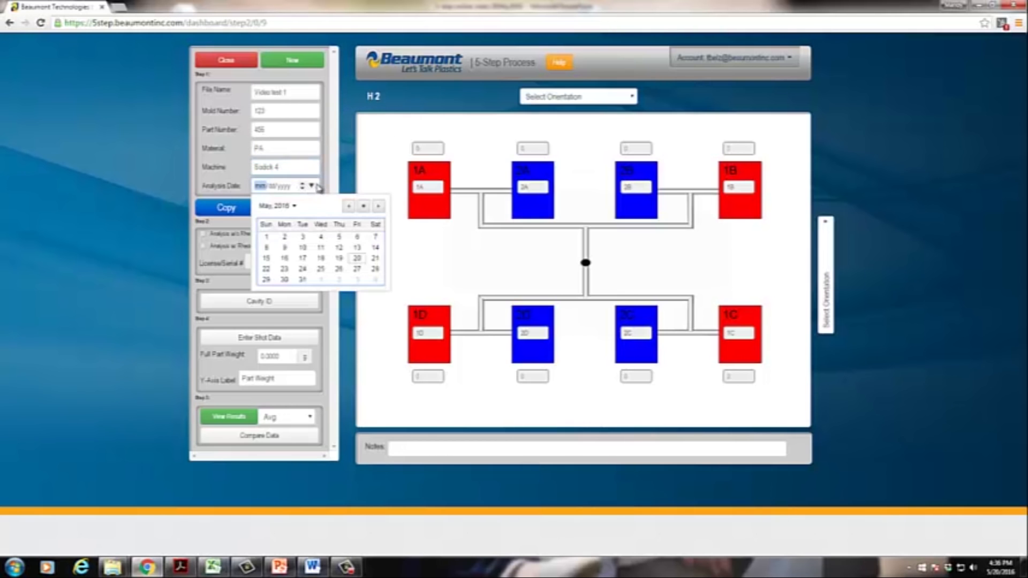
click(357, 261)
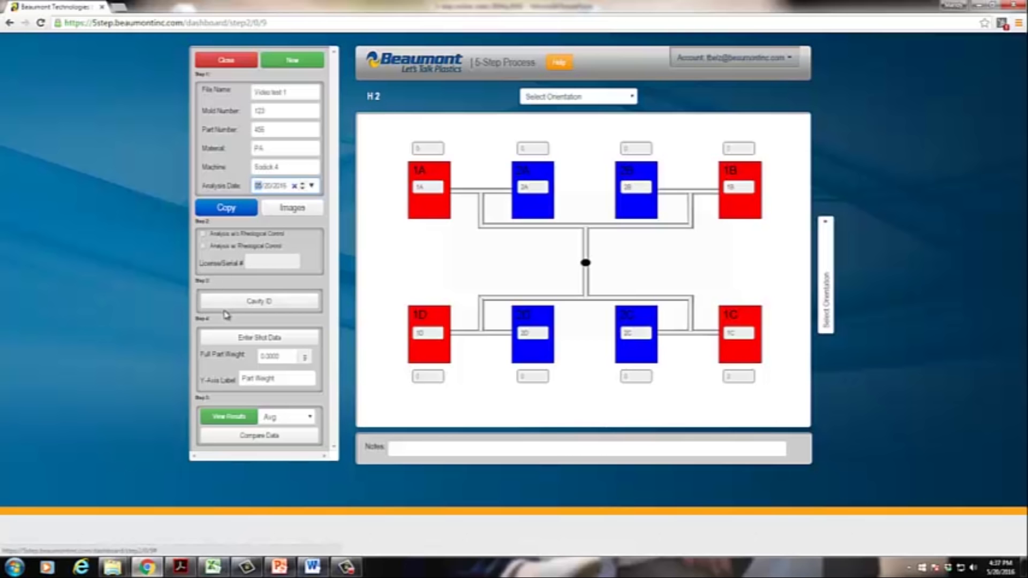
Step: Settle on Analysis w/o Rheological Control after briefly trying the serial-number option, then edit cavity IDs
click(203, 234)
click(208, 247)
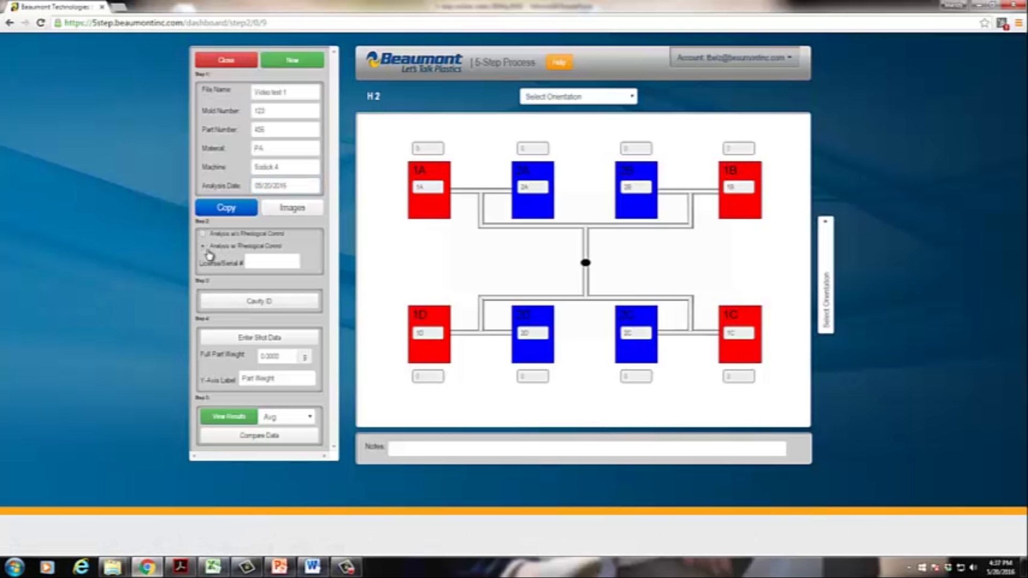
click(277, 259)
text(9fmfgh)
key(BackSpace)
key(BackSpace)
key(BackSpace)
key(BackSpace)
key(BackSpace)
key(BackSpace)
click(204, 234)
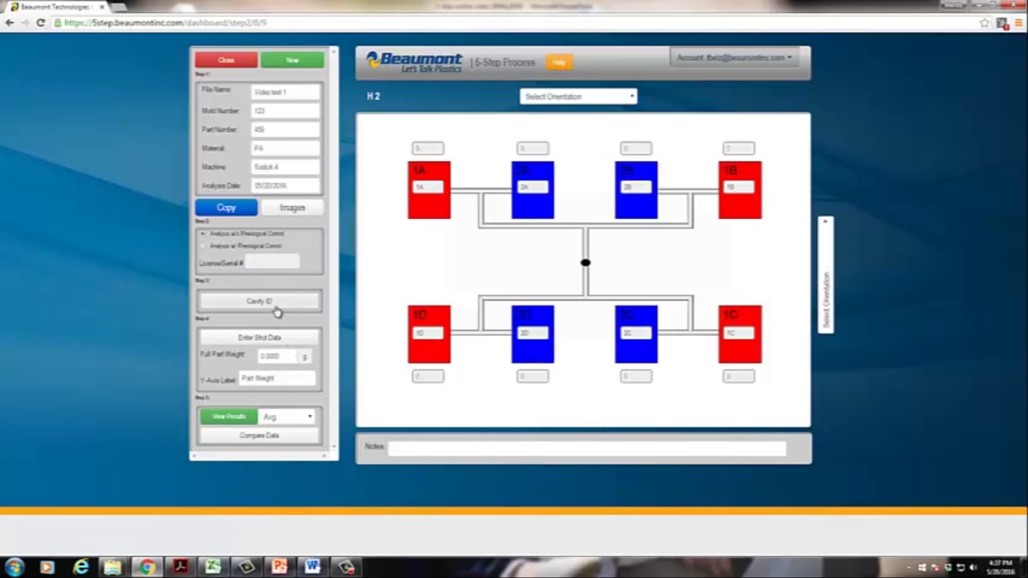
click(268, 304)
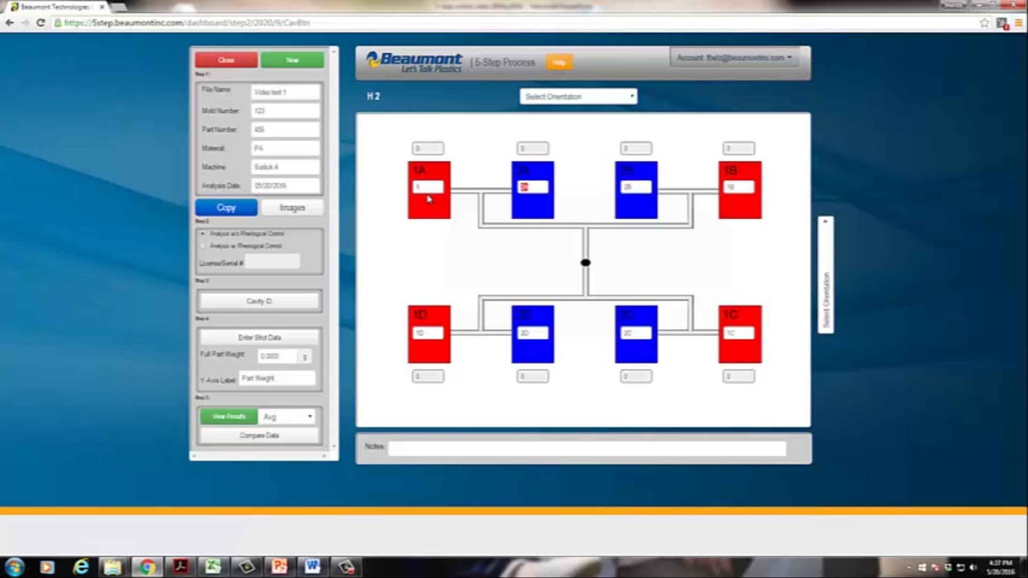
Step: Number the eight cavity IDs 1 through 8 and begin shot weight entry for cavity 1A
key(Tab)
click(246, 338)
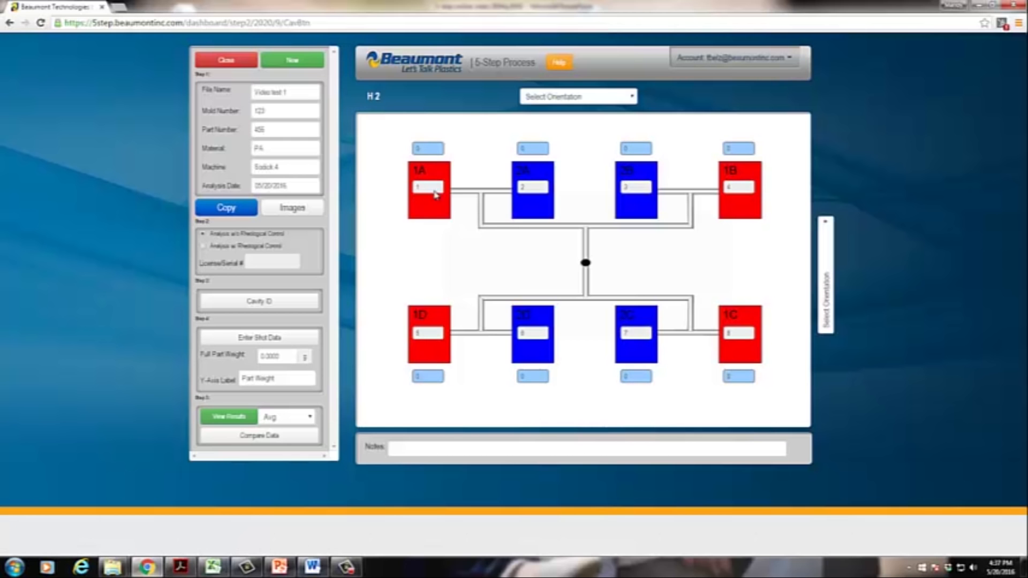
click(427, 148)
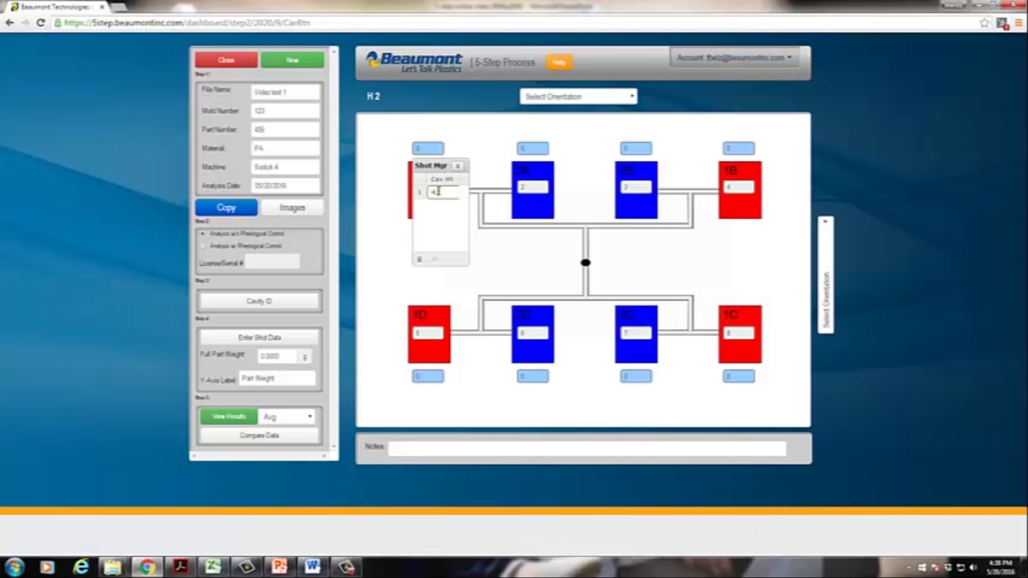
Step: Record shot weights 4.5 and 4.4 for cavity 1A and move on to cavity 2A
key(Return)
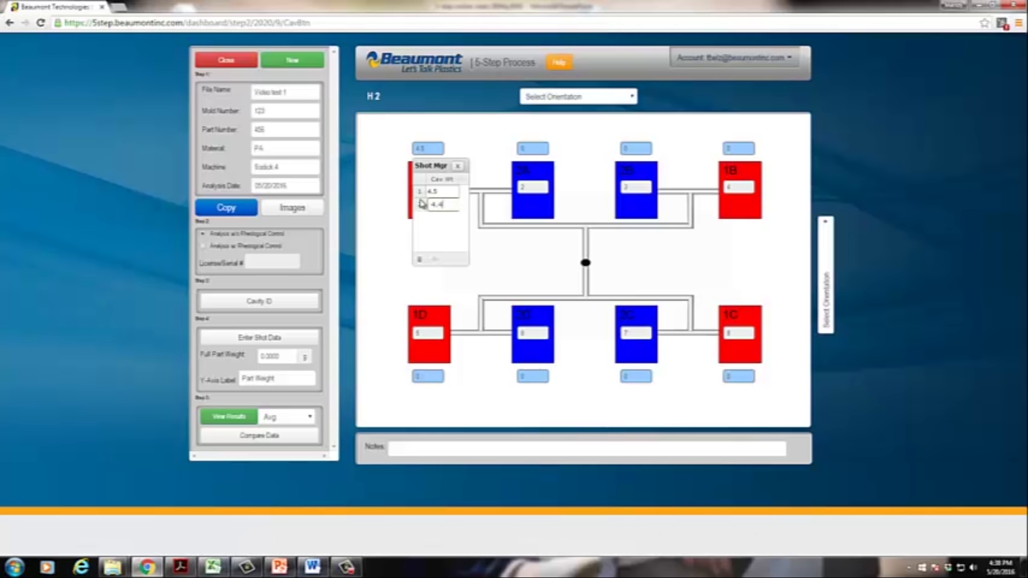
key(Return)
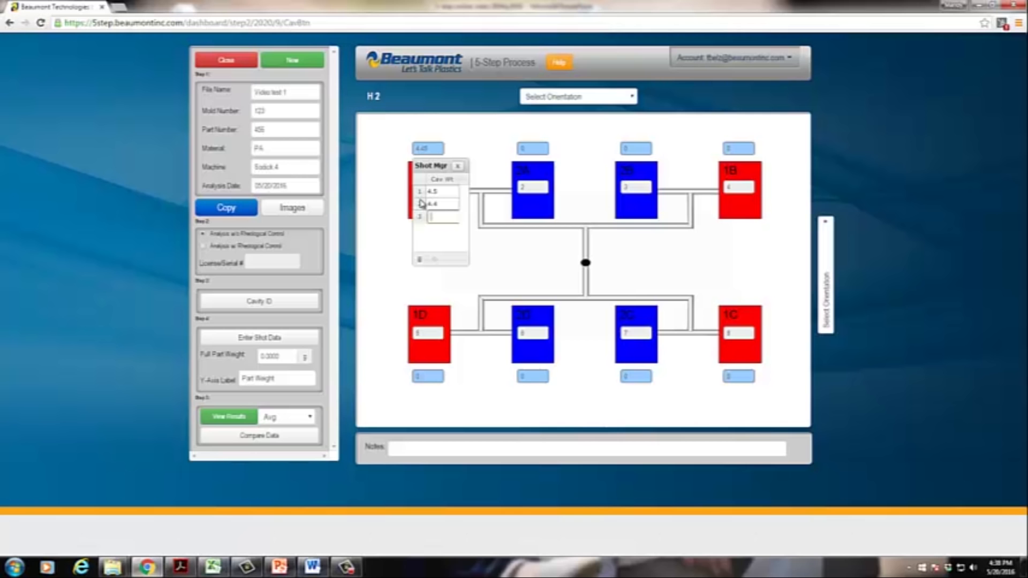
key(Return)
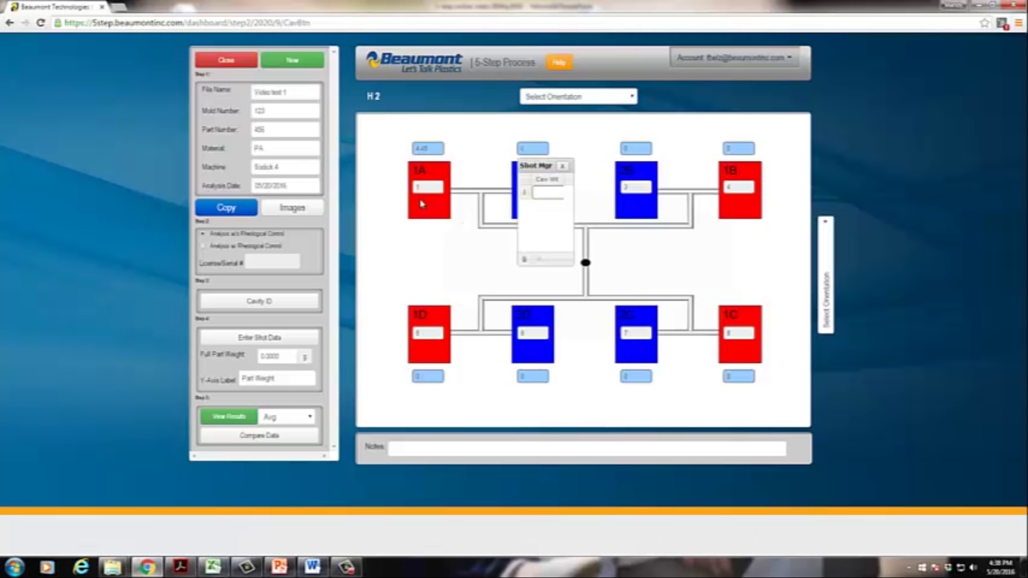
Step: Delete the 4.5 shot weight entry, close the shot list, and close Video test 1
drag(538, 166, 532, 165)
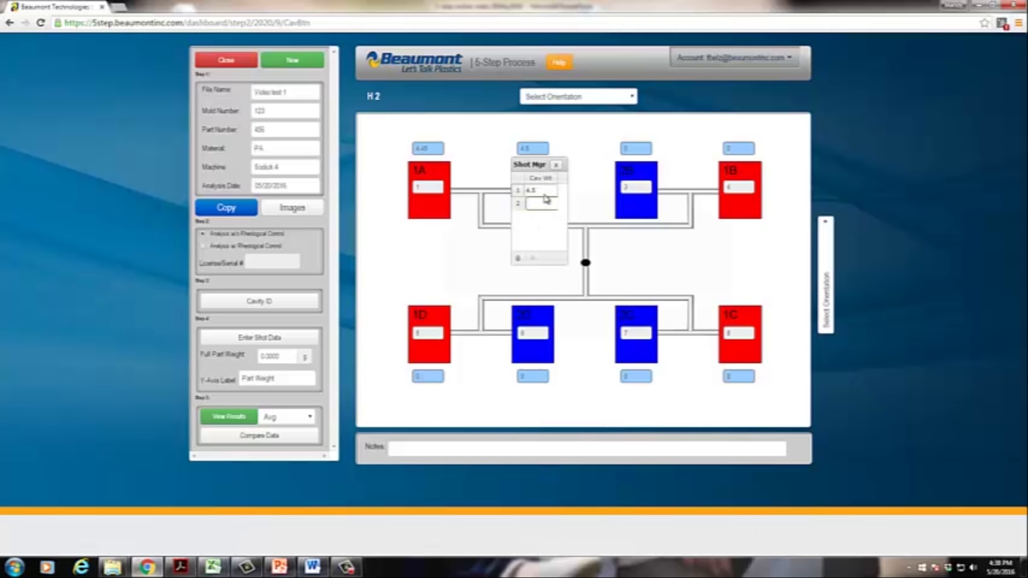
click(518, 258)
click(553, 233)
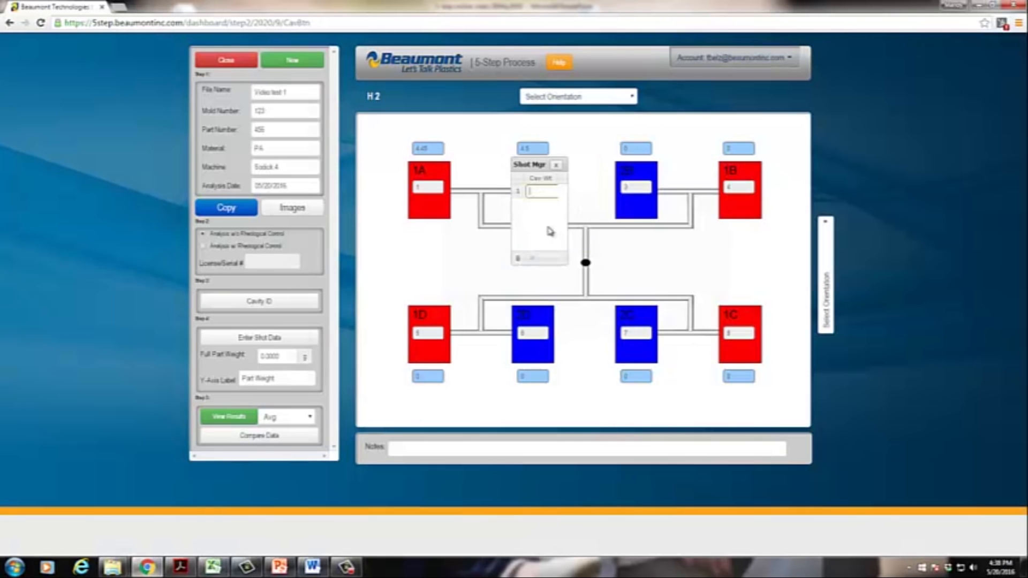
click(556, 165)
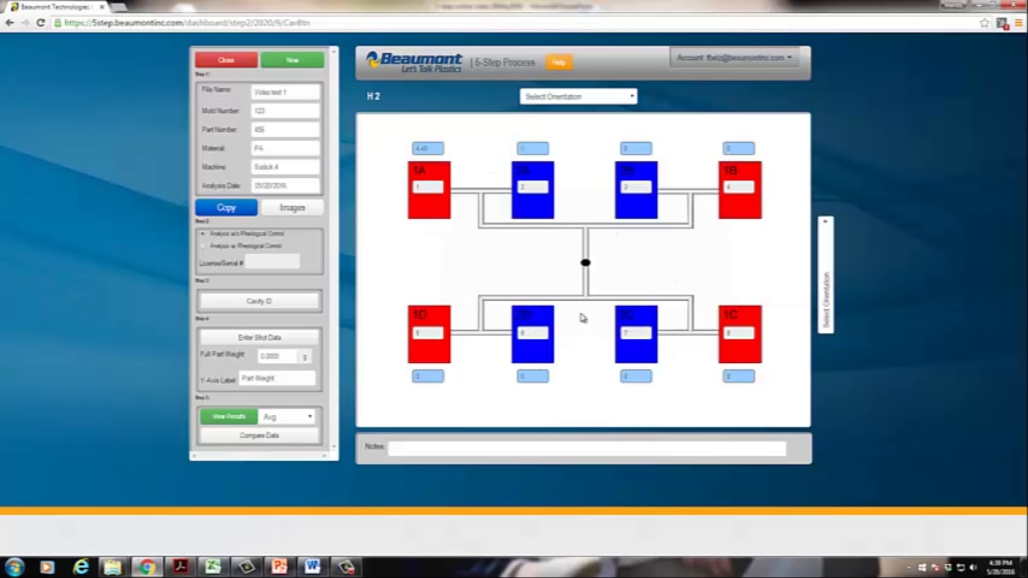
click(231, 64)
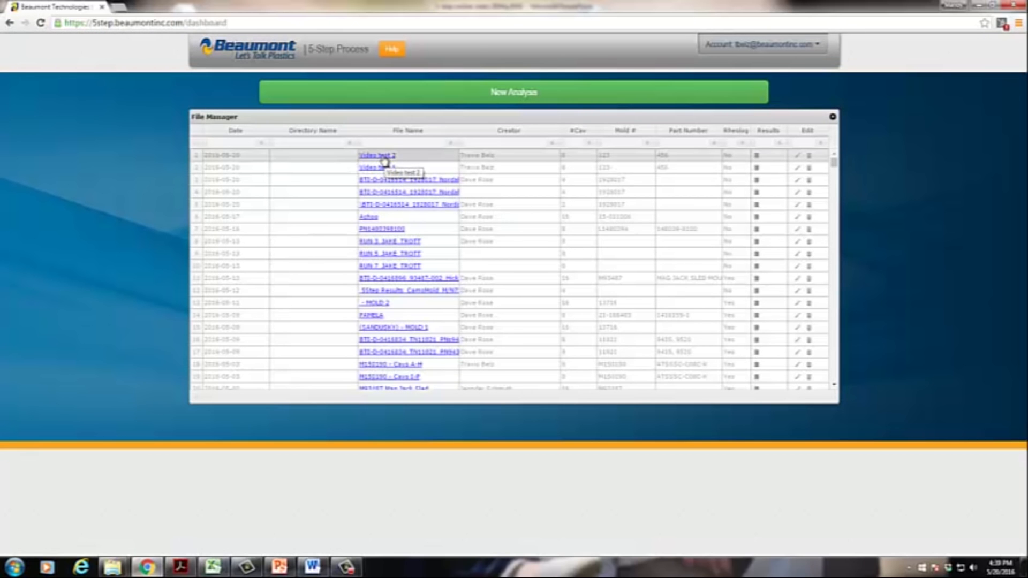
Step: Open Video test 2, review shot weights for cavities 2B, 2C and 1D, and keep the Avg shot
click(385, 157)
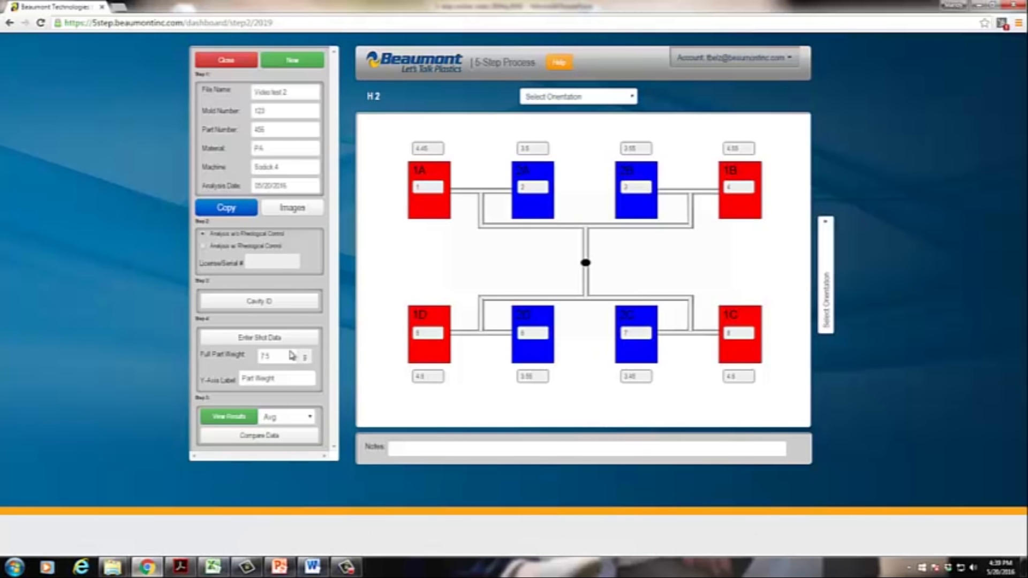
click(255, 338)
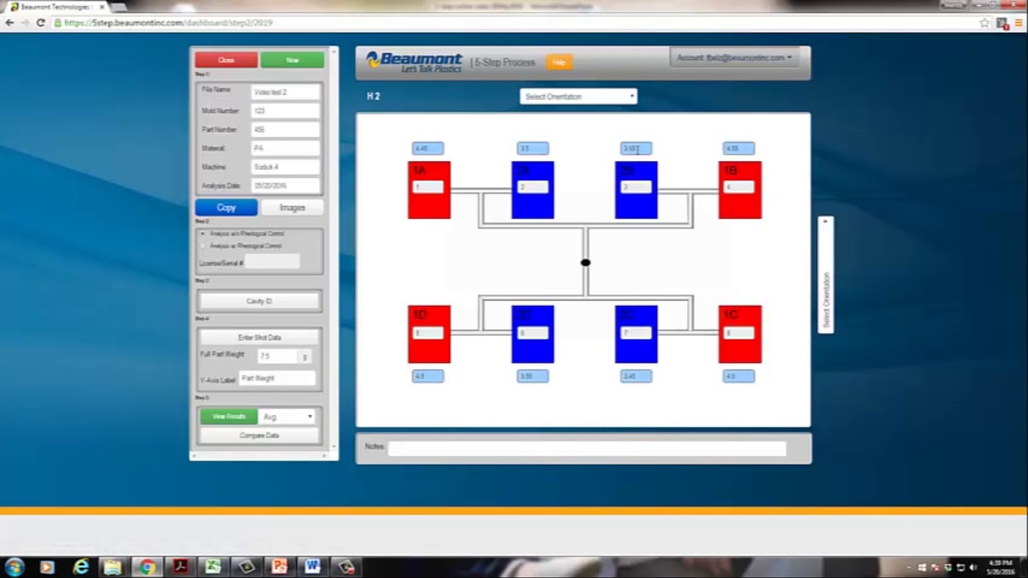
click(636, 149)
click(637, 377)
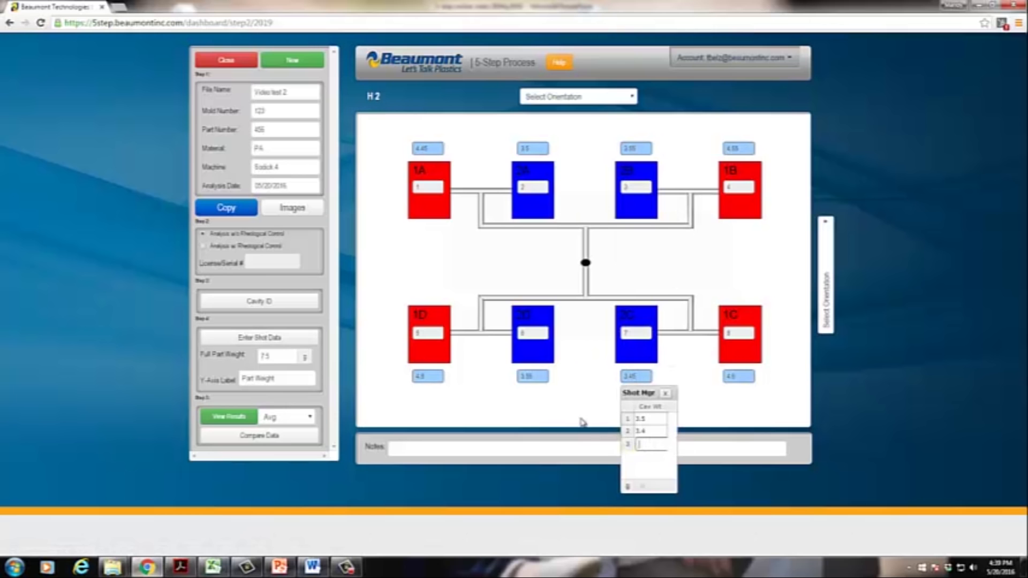
click(429, 378)
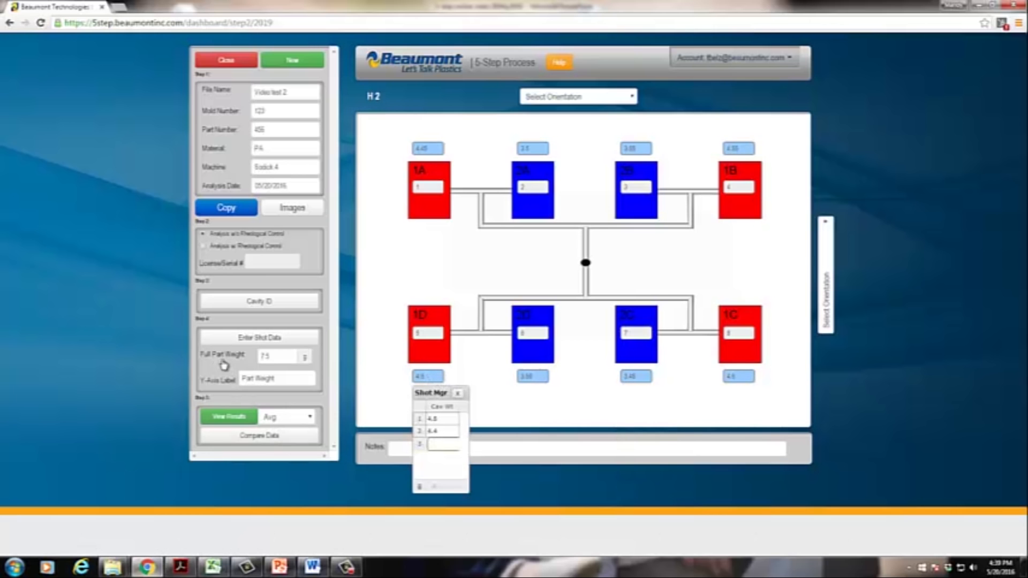
click(457, 394)
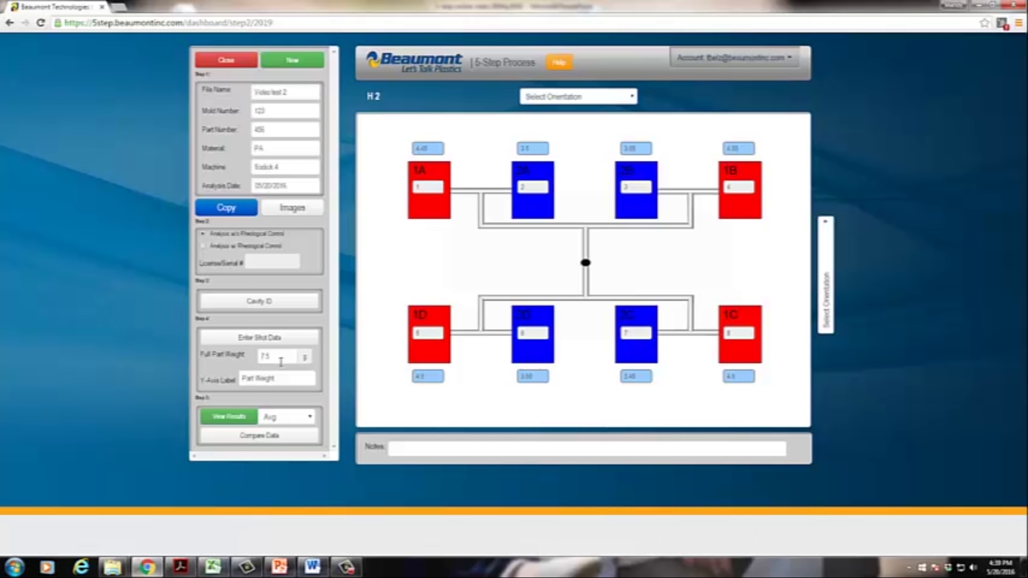
click(310, 418)
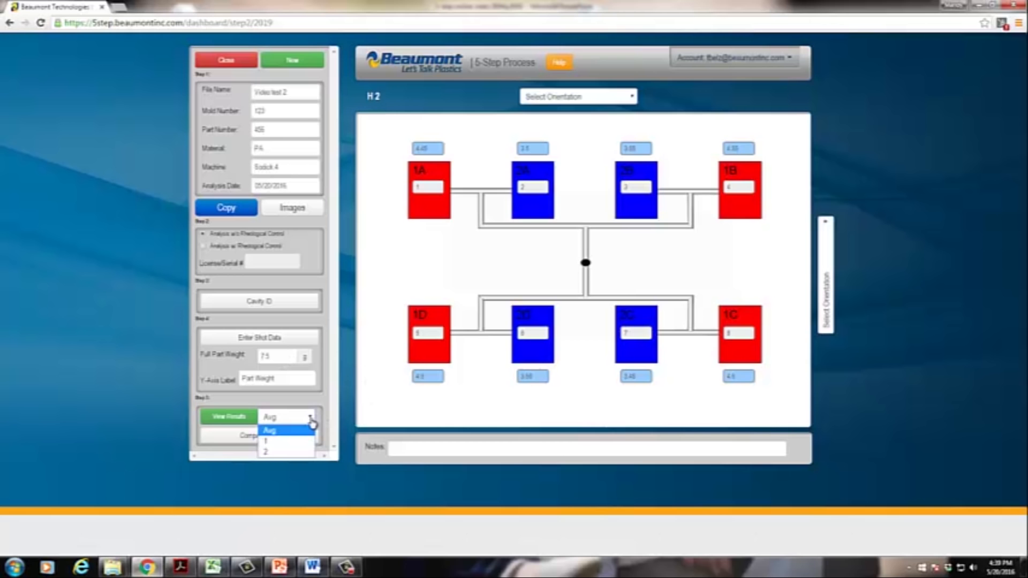
click(287, 432)
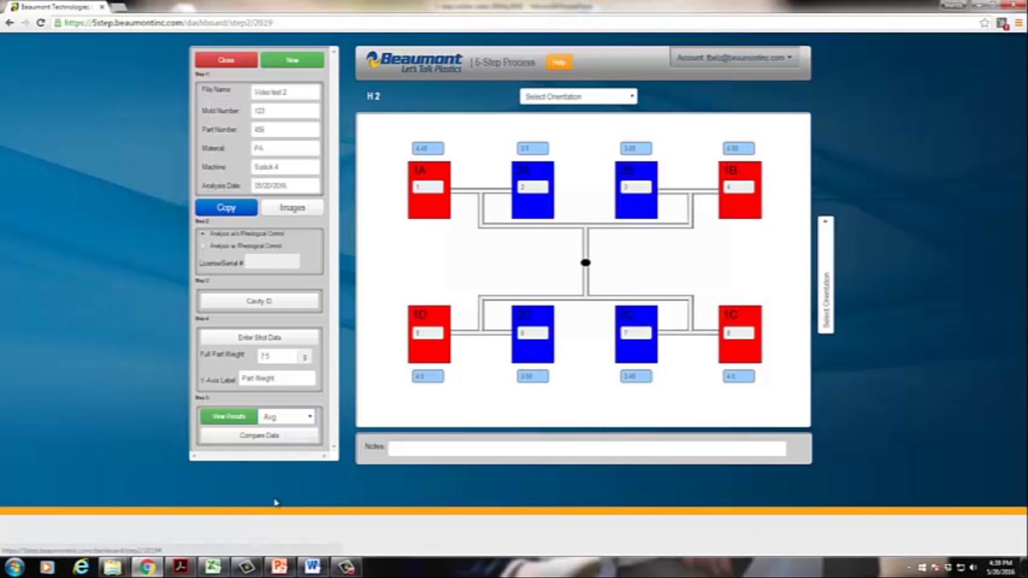
Step: View the results and scroll through the Steel and Shear Variation sections to the Intersection #1 table
click(234, 422)
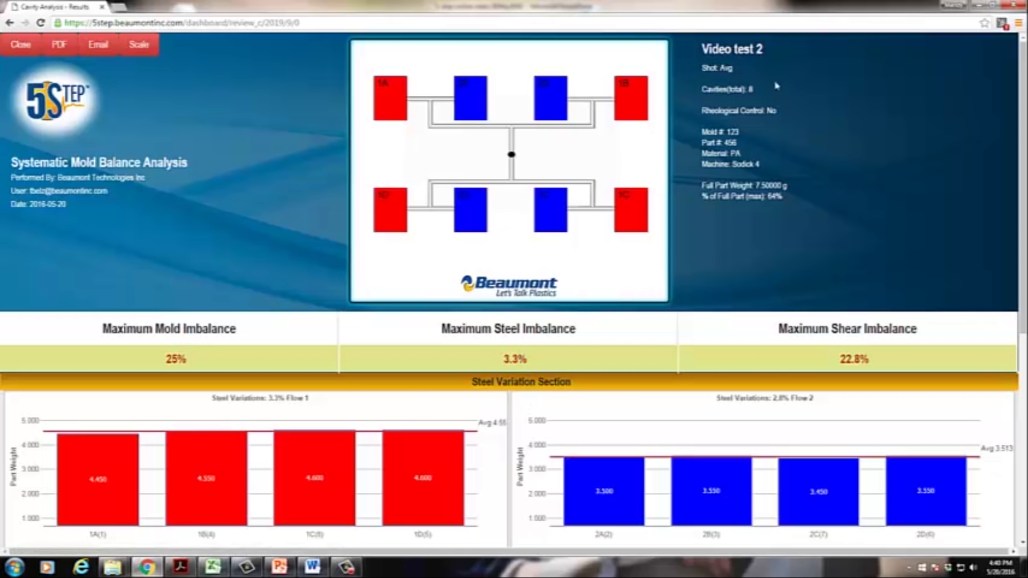
scroll(345, 449, down, 4)
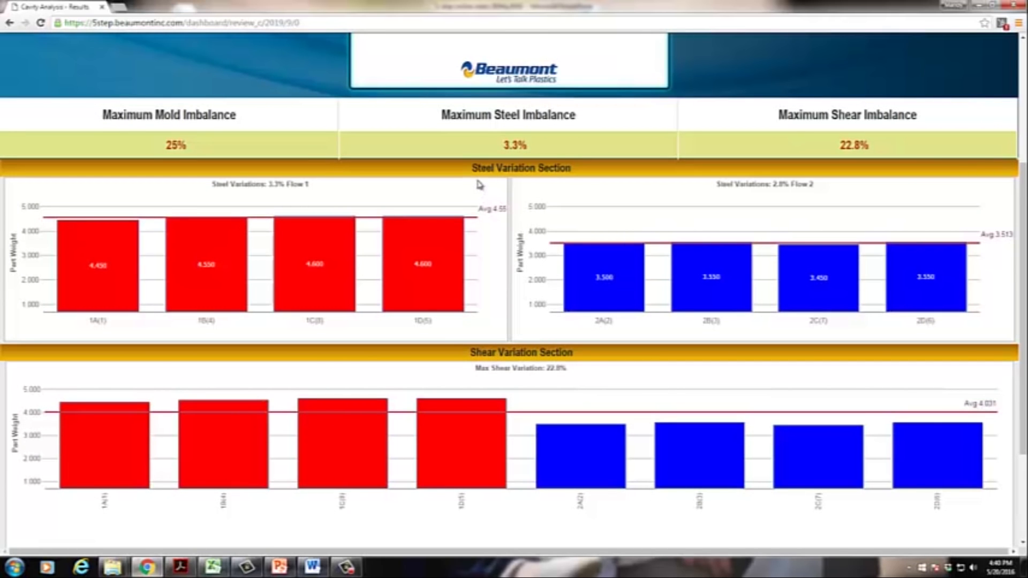
drag(474, 169, 571, 171)
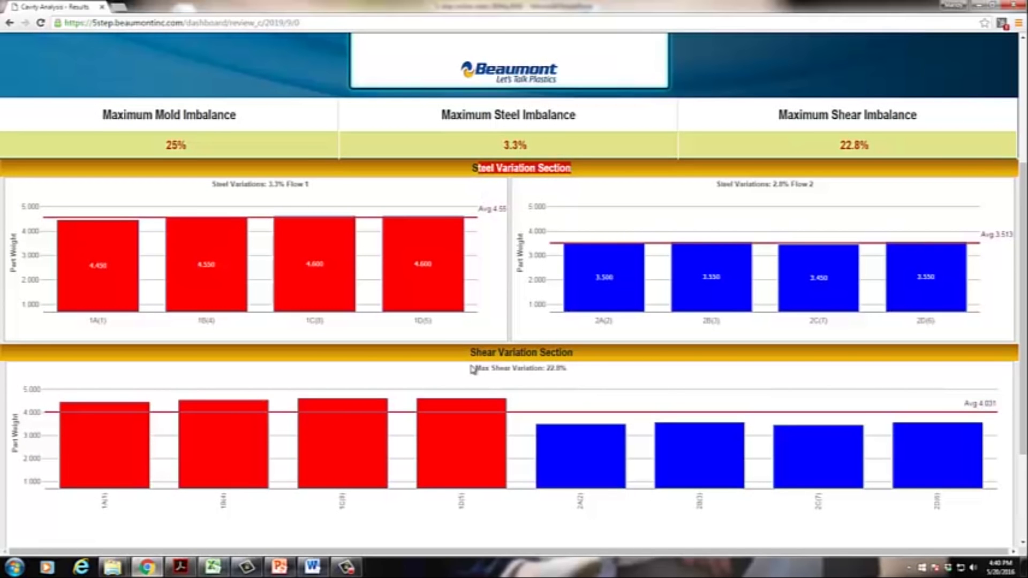
drag(470, 353, 572, 351)
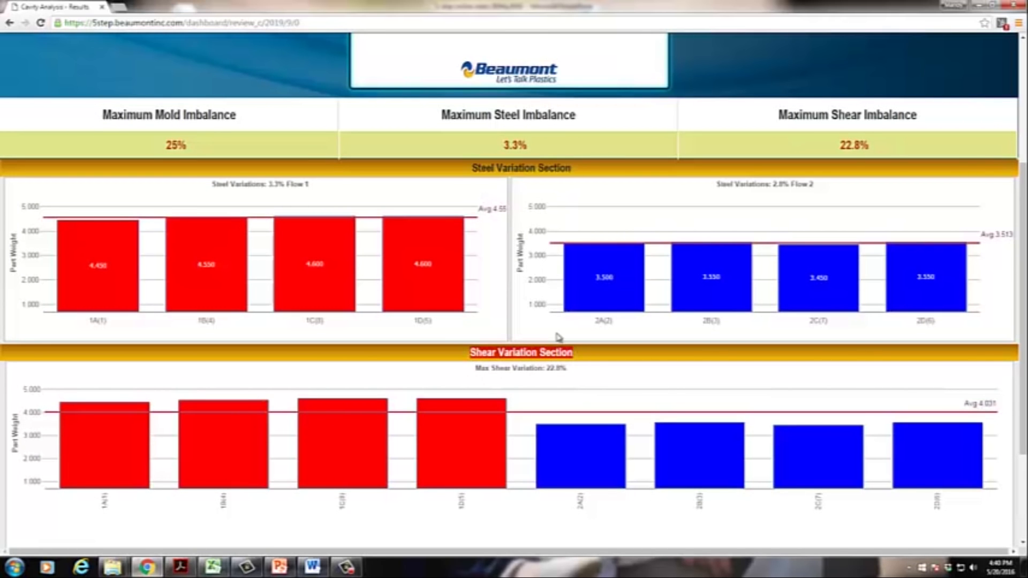
click(570, 144)
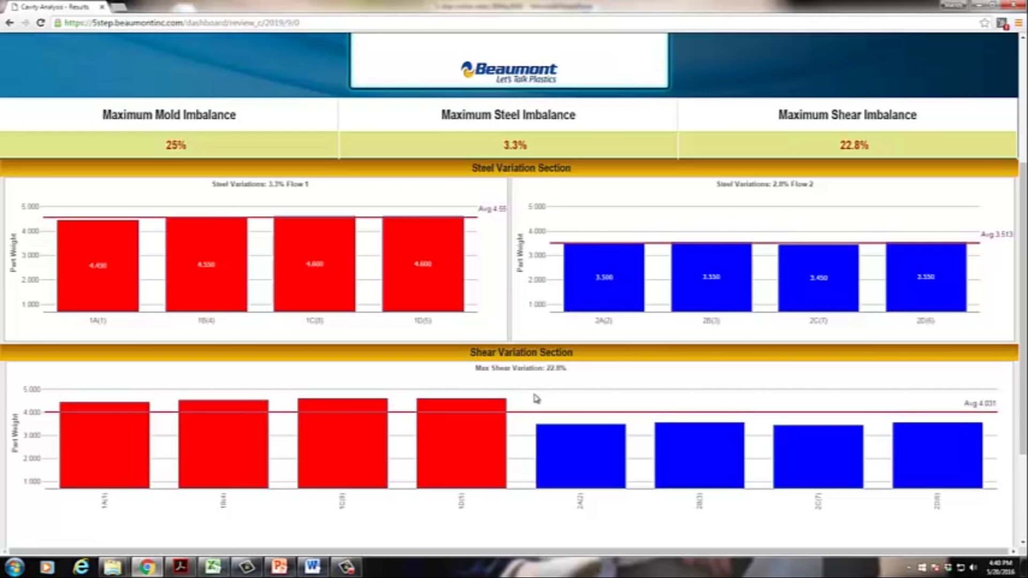
scroll(535, 399, down, 1)
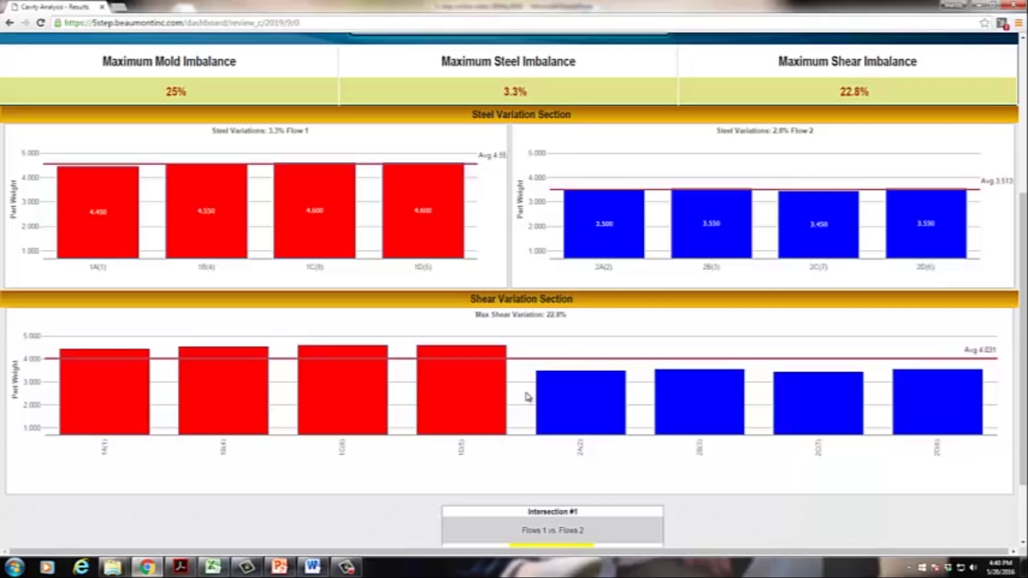
scroll(579, 405, down, 3)
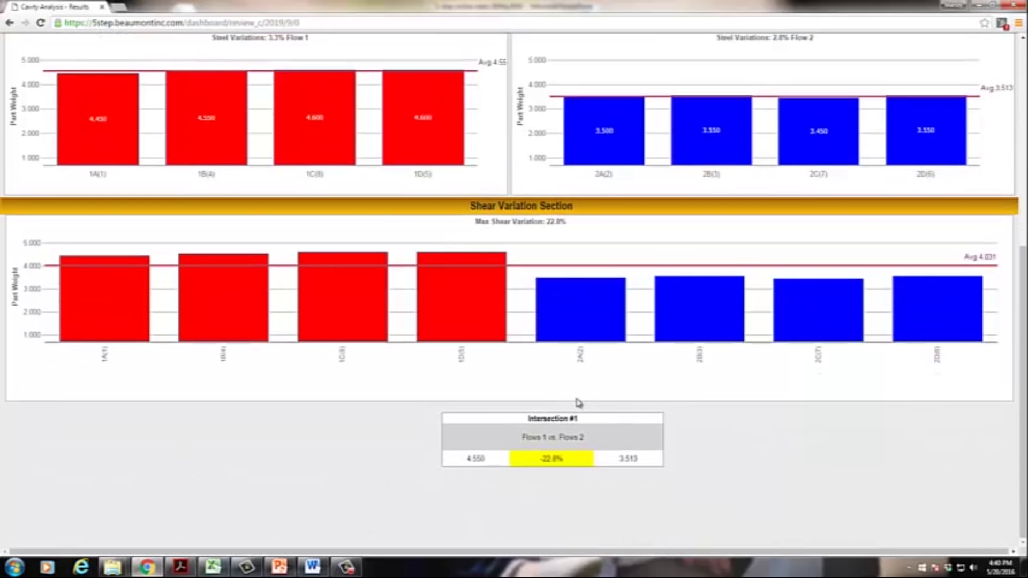